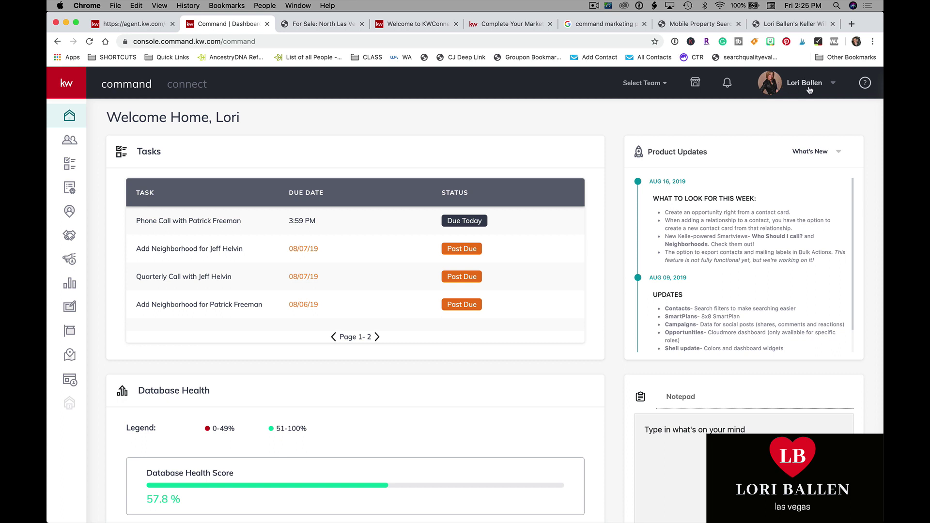
Step: Go to the account Settings page from the profile dropdown
{"action": "left_click", "coordinate": [833, 85]}
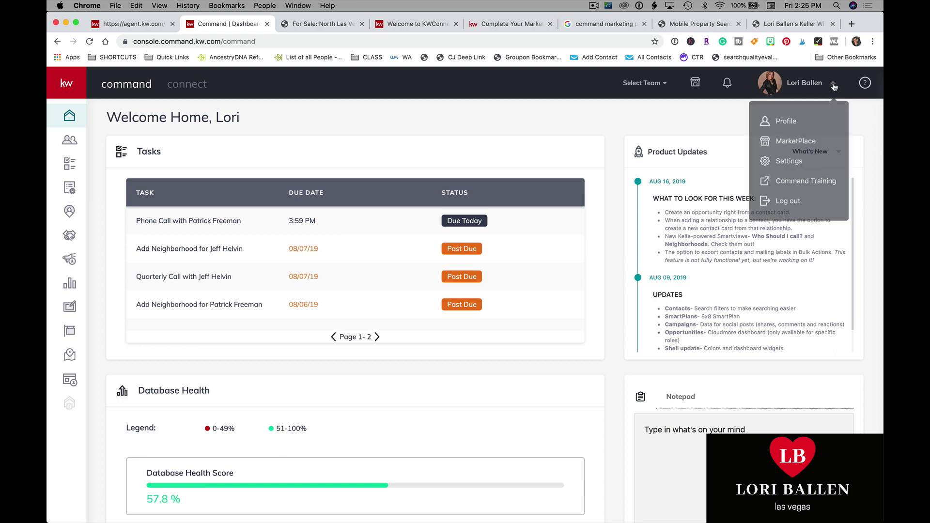
{"action": "left_click", "coordinate": [795, 161]}
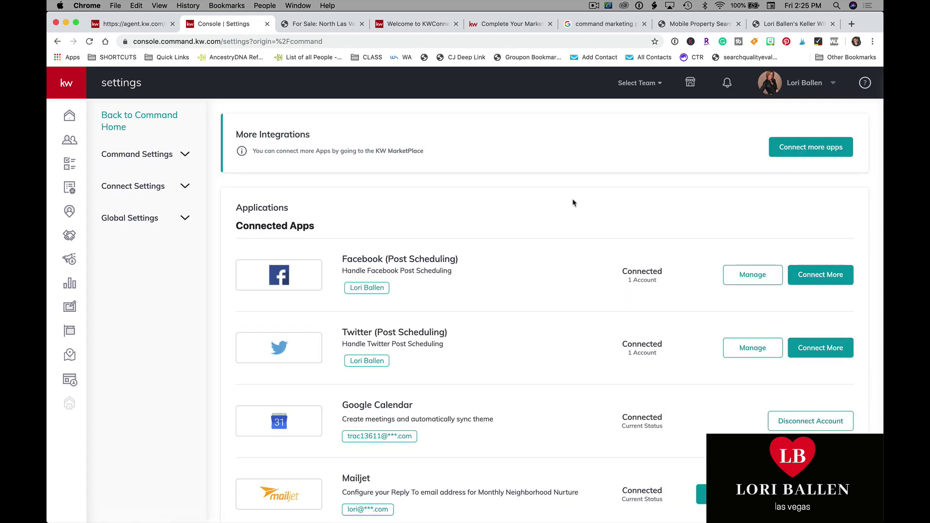
{"action": "scroll", "coordinate": [573, 203], "scroll_direction": "down", "scroll_amount": 20}
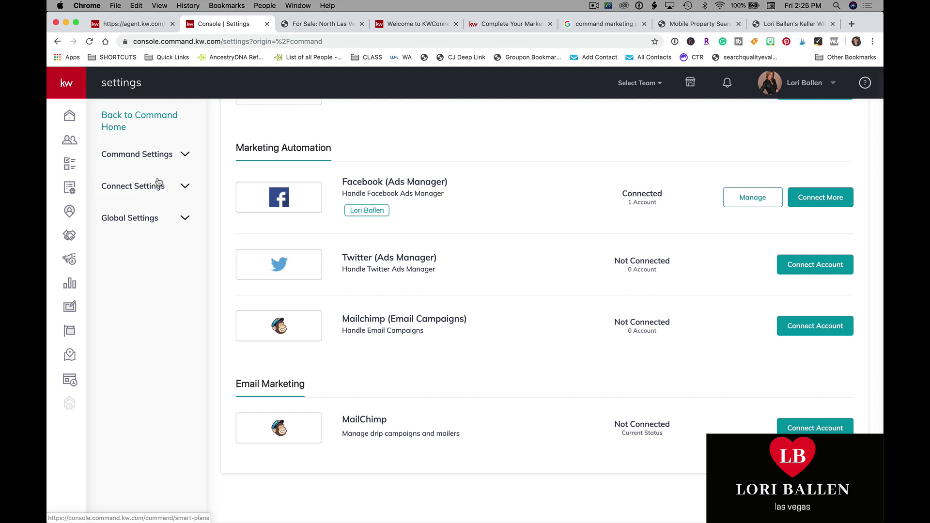
Step: Expand Command Settings and Connect Settings in the sidebar to reveal Marketing Profile
{"action": "left_click", "coordinate": [152, 221]}
{"action": "left_click", "coordinate": [184, 219]}
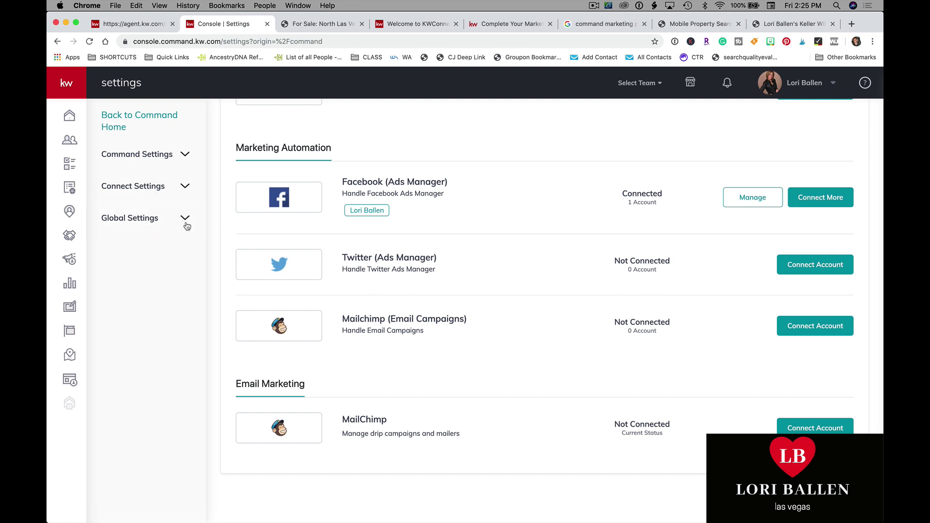
{"action": "left_click", "coordinate": [164, 165]}
{"action": "scroll", "coordinate": [140, 227], "scroll_direction": "down", "scroll_amount": 1}
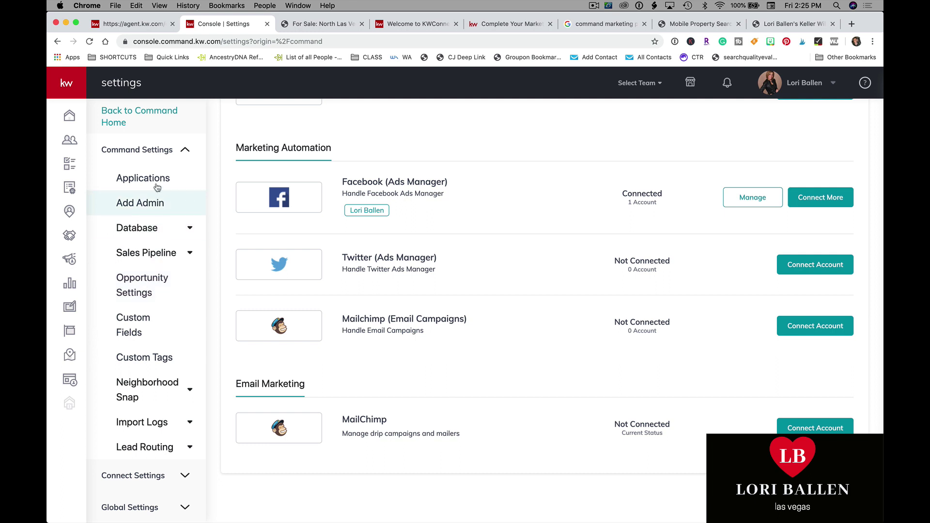
{"action": "left_click", "coordinate": [135, 476]}
{"action": "scroll", "coordinate": [134, 473], "scroll_direction": "down", "scroll_amount": 3}
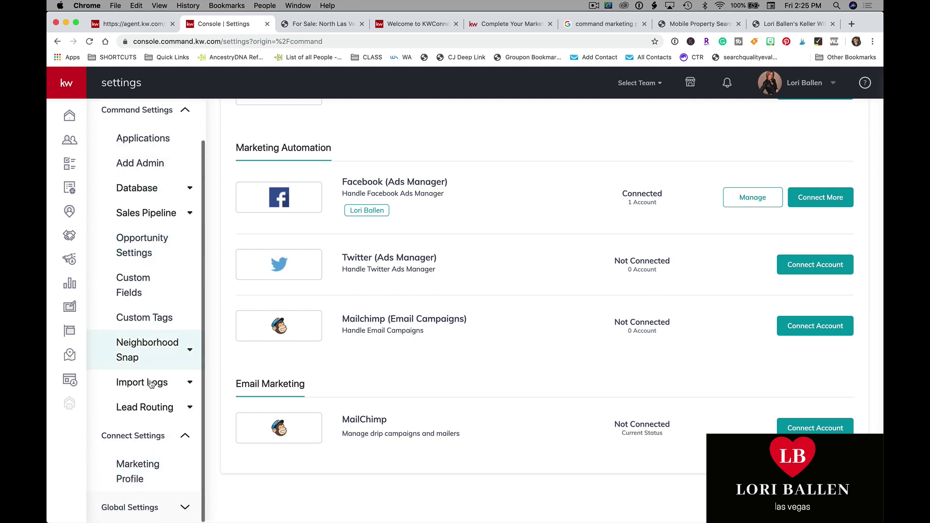
Step: Open Marketing Profile and look over My Photo, Team Logo and My Details
{"action": "left_click", "coordinate": [142, 476]}
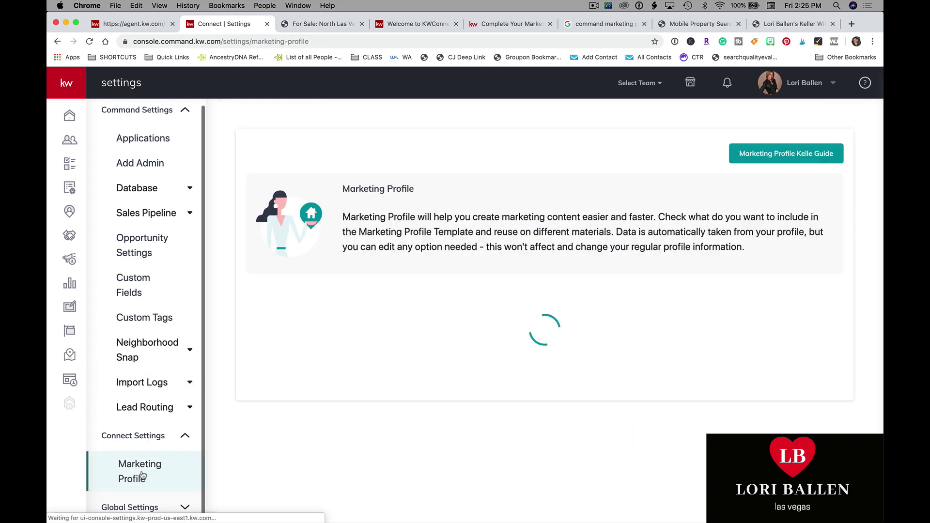
{"action": "scroll", "coordinate": [549, 260], "scroll_direction": "down", "scroll_amount": 1}
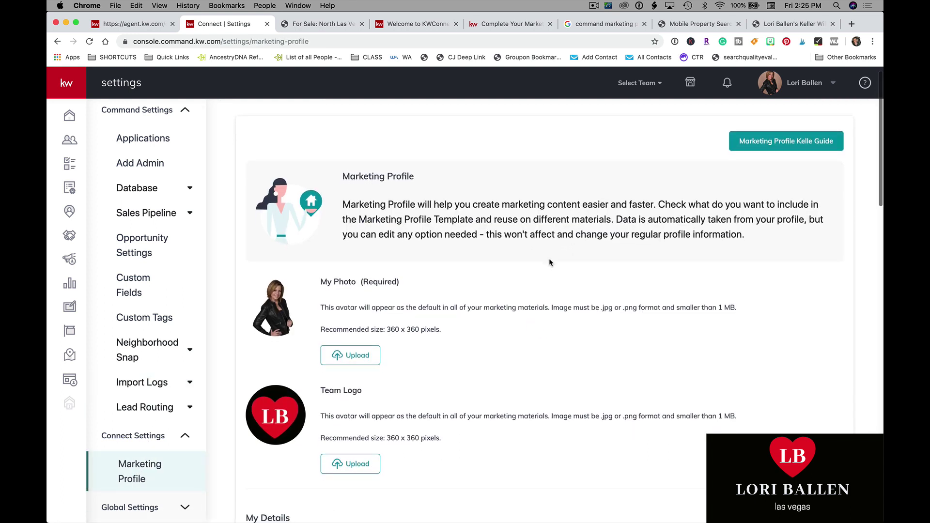
{"action": "scroll", "coordinate": [549, 262], "scroll_direction": "down", "scroll_amount": 4}
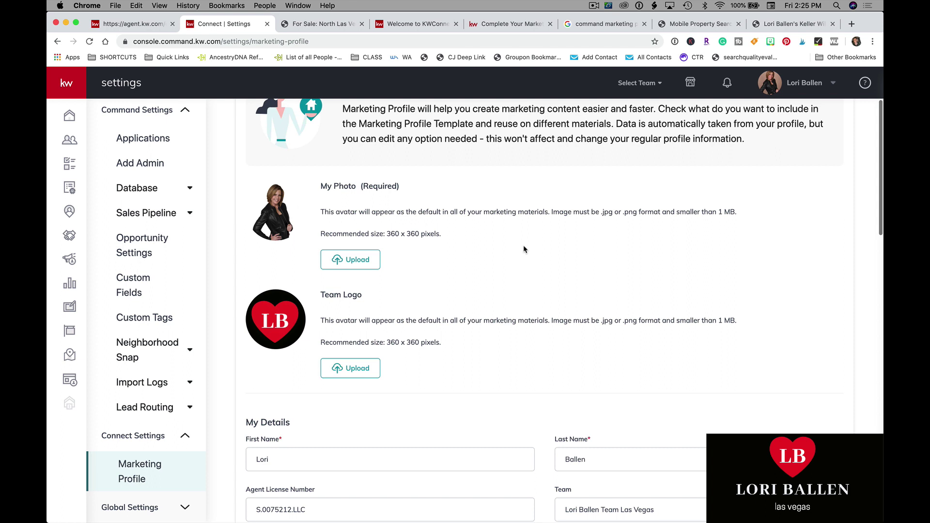
{"action": "scroll", "coordinate": [452, 241], "scroll_direction": "down", "scroll_amount": 2}
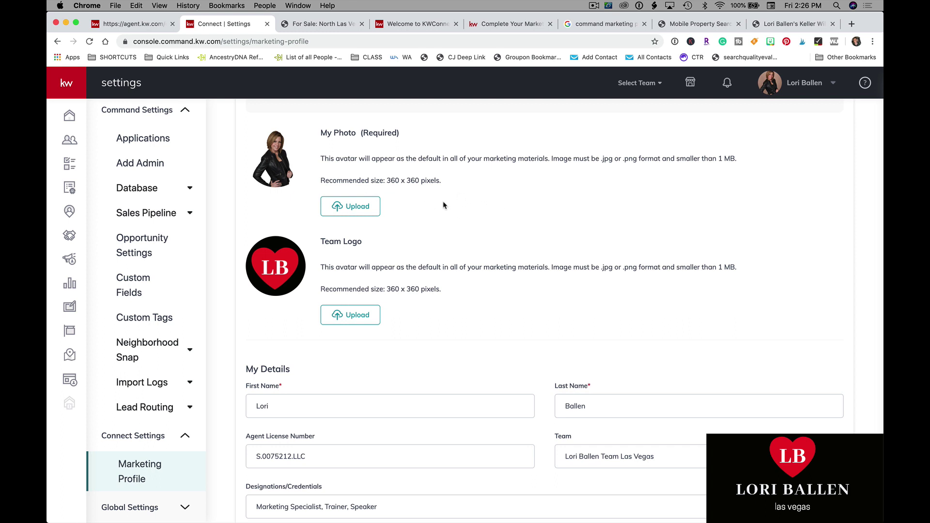
{"action": "scroll", "coordinate": [358, 217], "scroll_direction": "down", "scroll_amount": 1}
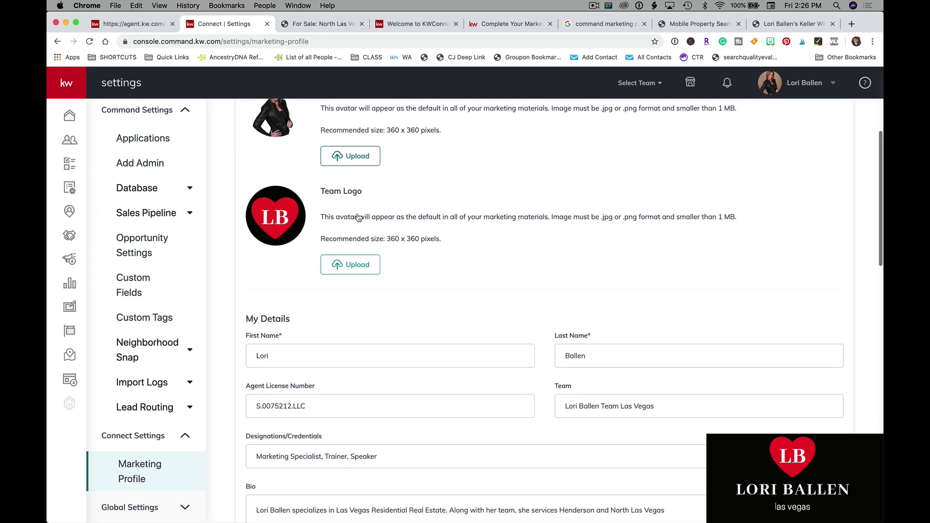
{"action": "scroll", "coordinate": [373, 264], "scroll_direction": "down", "scroll_amount": 4}
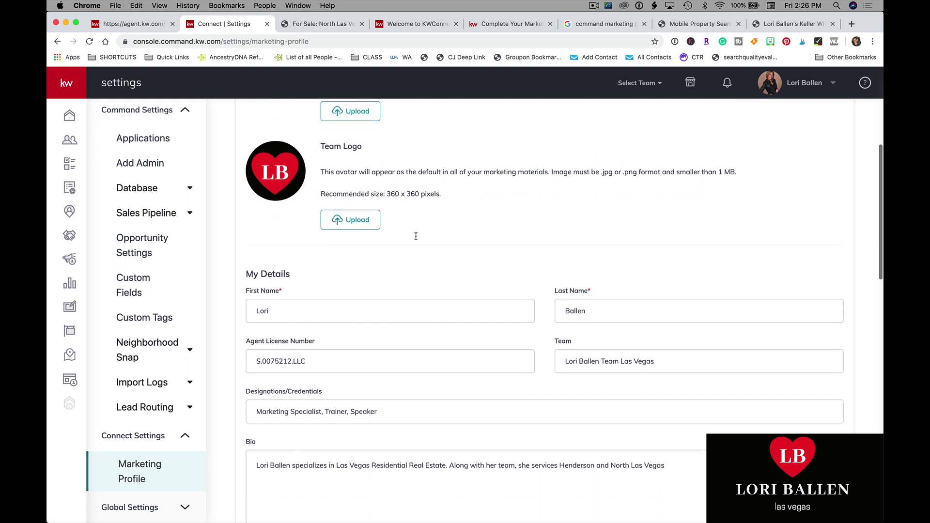
Step: Check the first name, last name, license number, team name and designations fields
{"action": "left_click", "coordinate": [339, 148]}
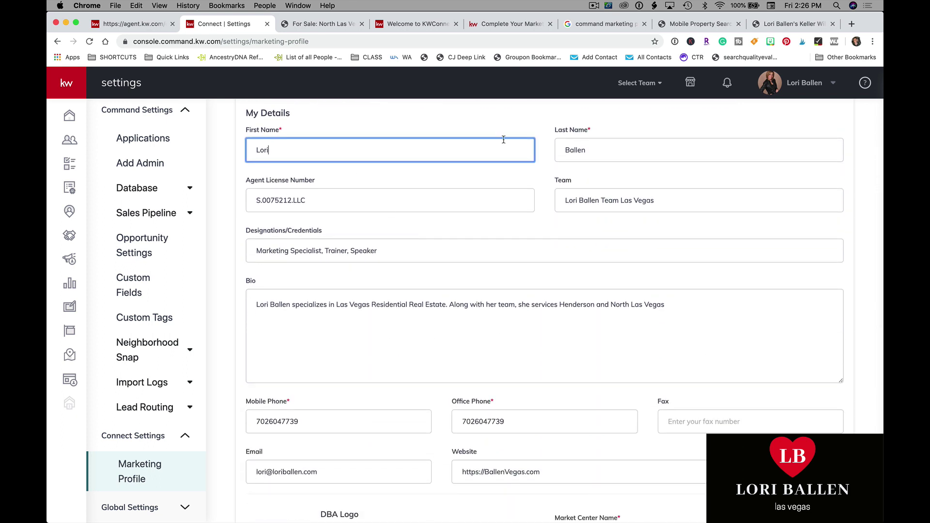
{"action": "left_click", "coordinate": [634, 149]}
{"action": "left_click", "coordinate": [412, 206]}
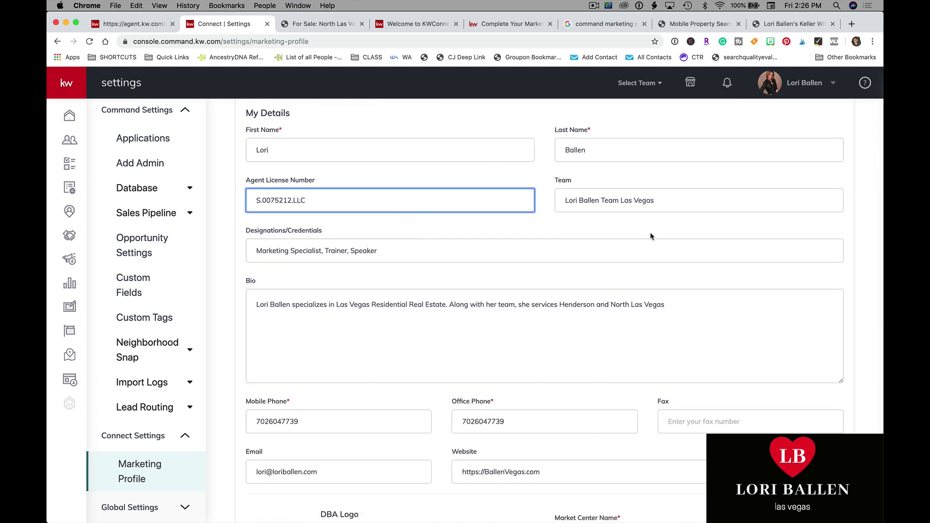
{"action": "left_click", "coordinate": [652, 201]}
{"action": "scroll", "coordinate": [515, 217], "scroll_direction": "down", "scroll_amount": 1}
{"action": "left_click", "coordinate": [400, 204]}
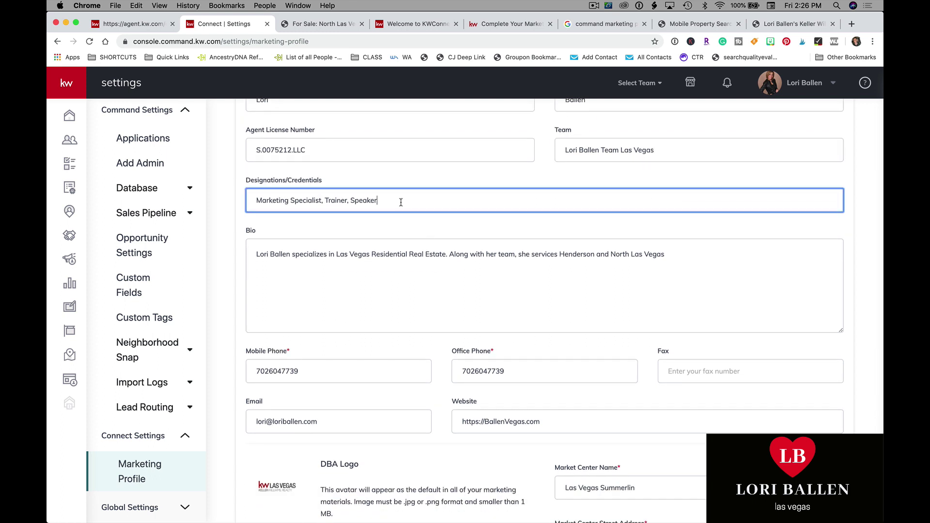
{"action": "scroll", "coordinate": [400, 202], "scroll_direction": "down", "scroll_amount": 1}
Step: Add a period at the end of the bio after North Las Vegas
{"action": "left_click", "coordinate": [354, 246]}
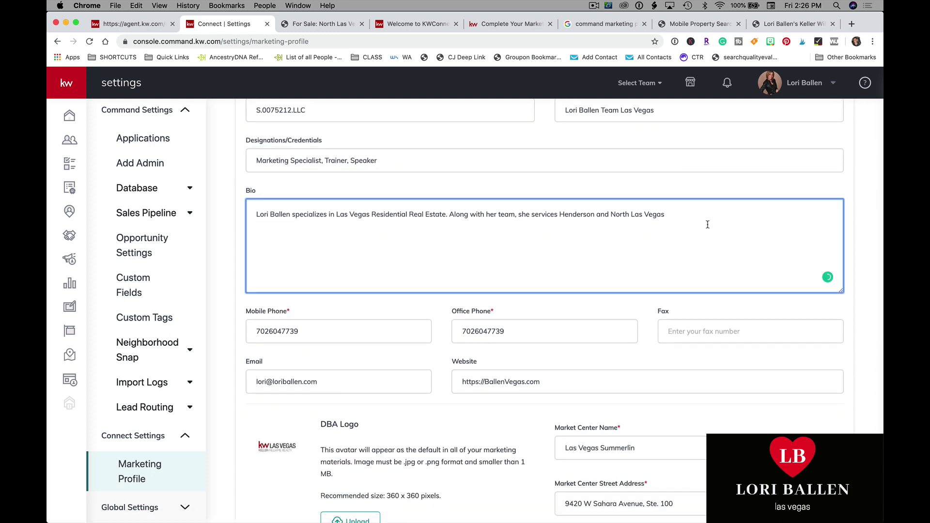
{"action": "left_click_drag", "start_coordinate": [693, 215], "coordinate": [244, 214]}
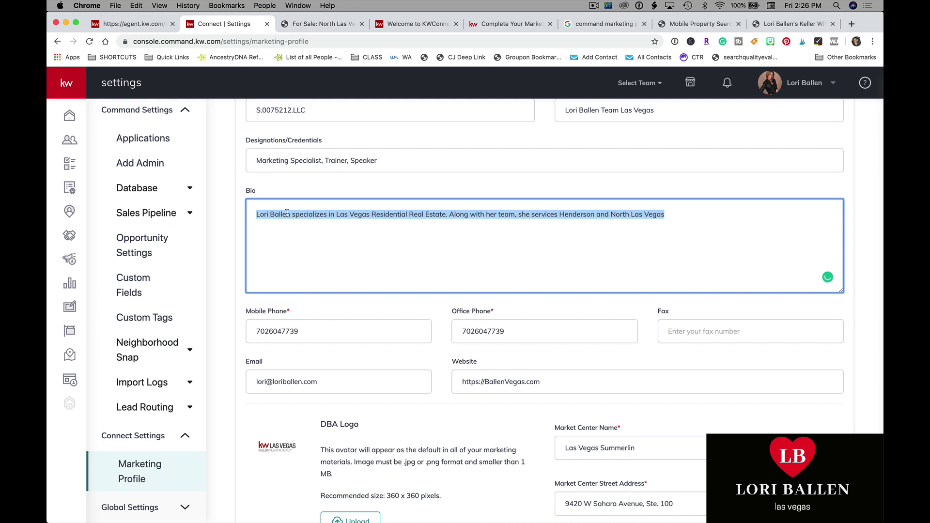
{"action": "left_click", "coordinate": [693, 219]}
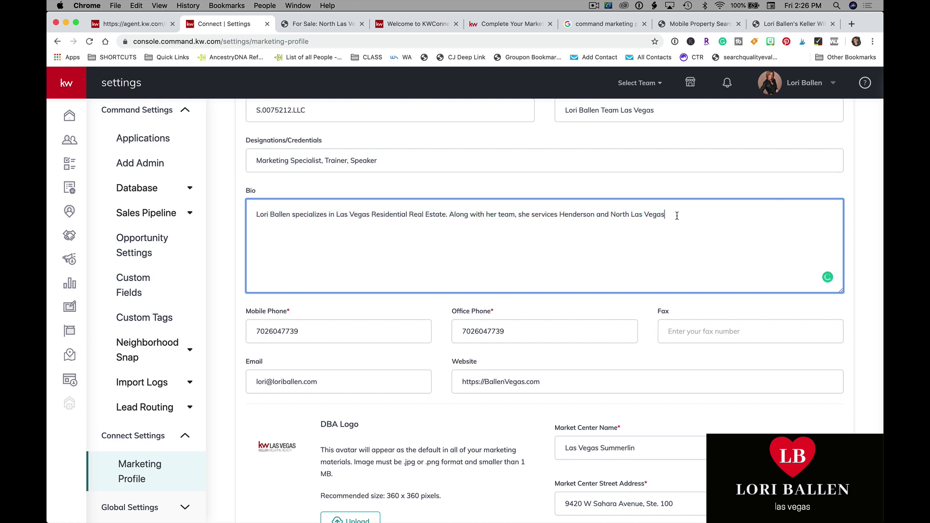
{"action": "type", "text": "."}
{"action": "scroll", "coordinate": [677, 215], "scroll_direction": "down", "scroll_amount": 1}
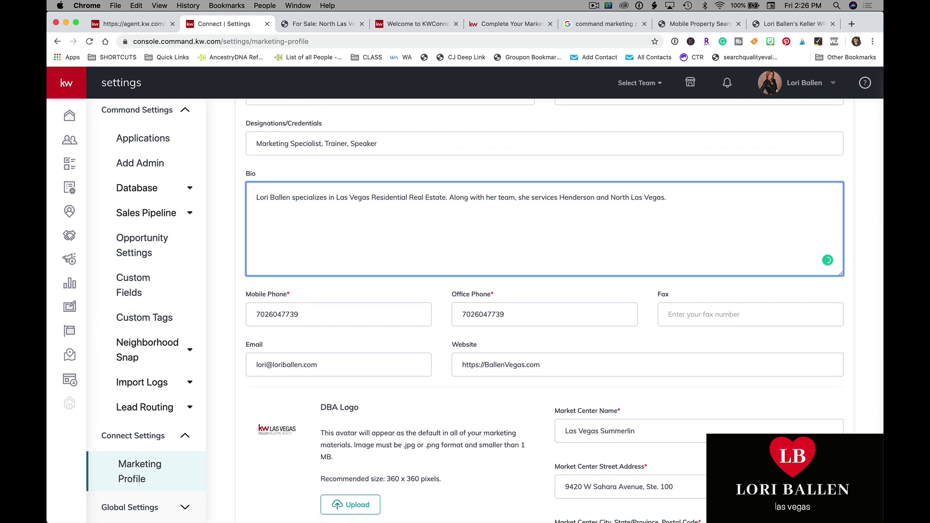
{"action": "scroll", "coordinate": [688, 216], "scroll_direction": "down", "scroll_amount": 1}
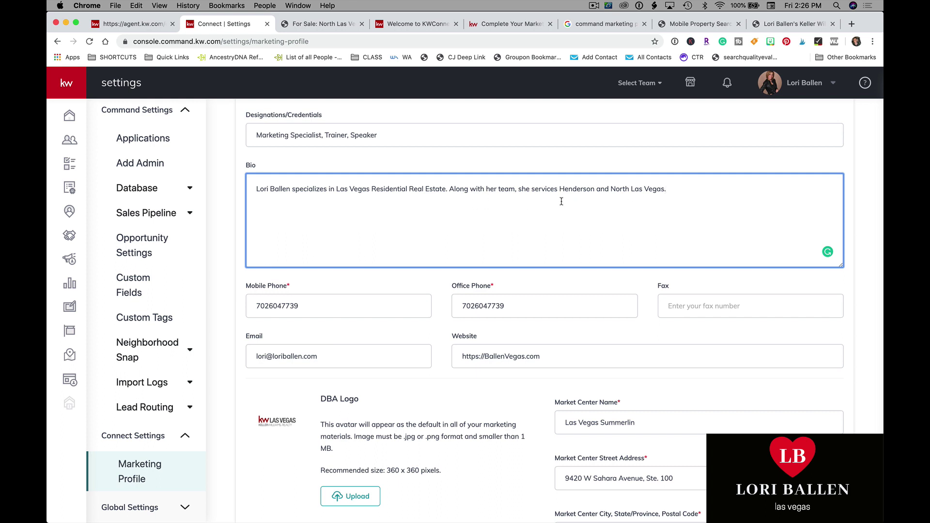
{"action": "scroll", "coordinate": [460, 230], "scroll_direction": "down", "scroll_amount": 1}
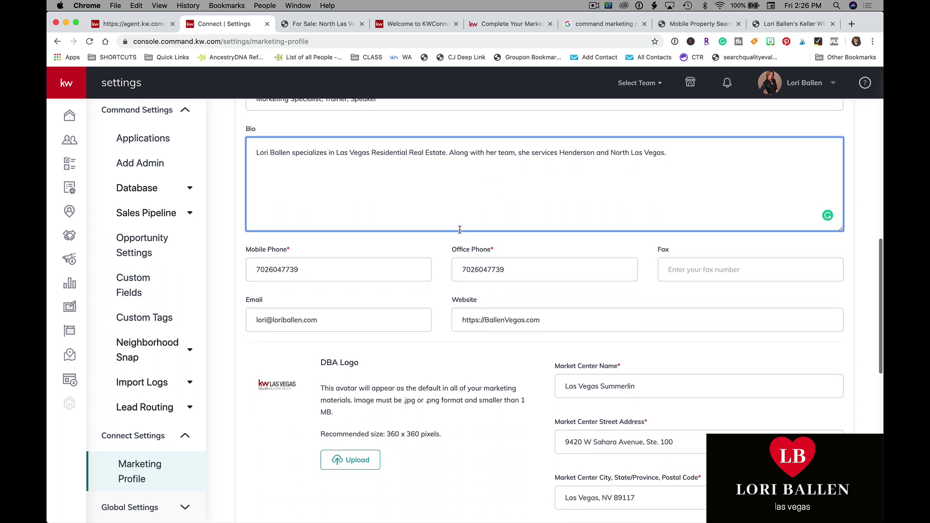
{"action": "scroll", "coordinate": [460, 230], "scroll_direction": "down", "scroll_amount": 1}
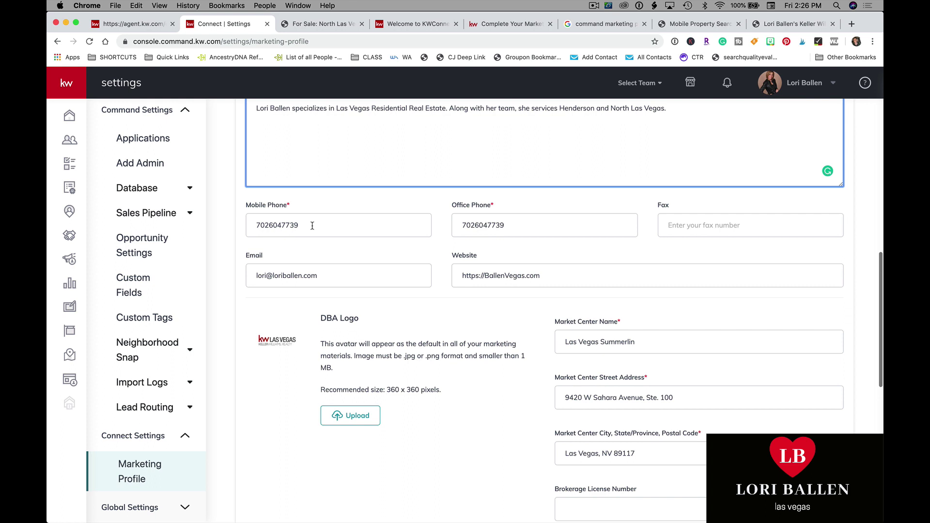
{"action": "left_click", "coordinate": [312, 226]}
{"action": "left_click", "coordinate": [557, 222]}
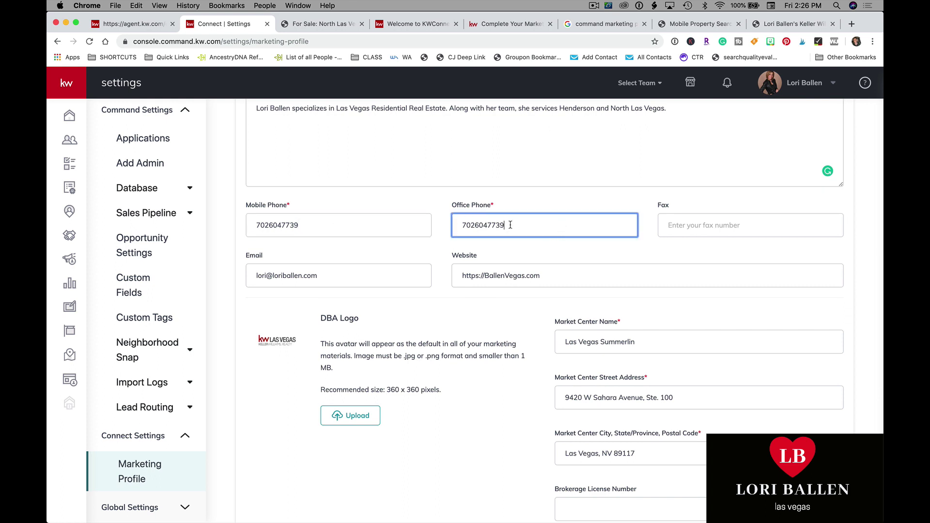
{"action": "left_click_drag", "start_coordinate": [509, 224], "coordinate": [428, 219]}
{"action": "left_click", "coordinate": [334, 233]}
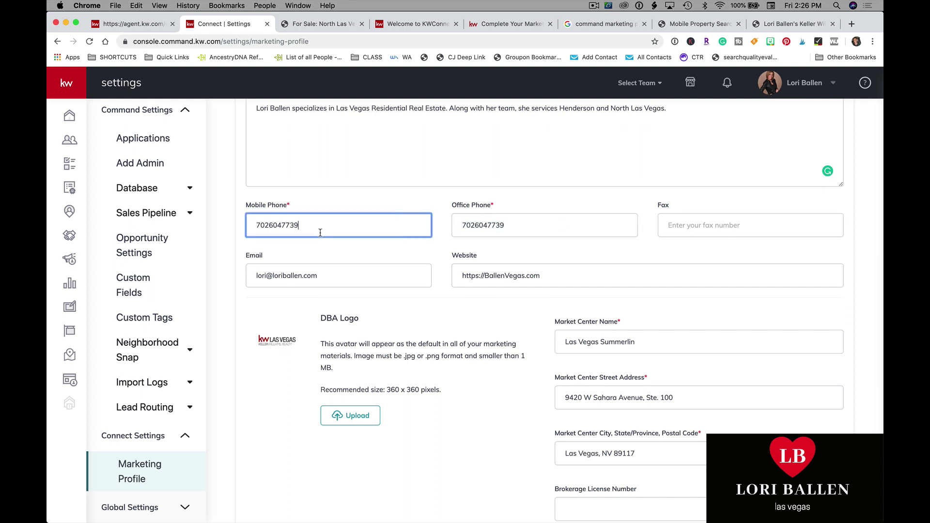
{"action": "left_click", "coordinate": [778, 226]}
{"action": "left_click", "coordinate": [384, 270]}
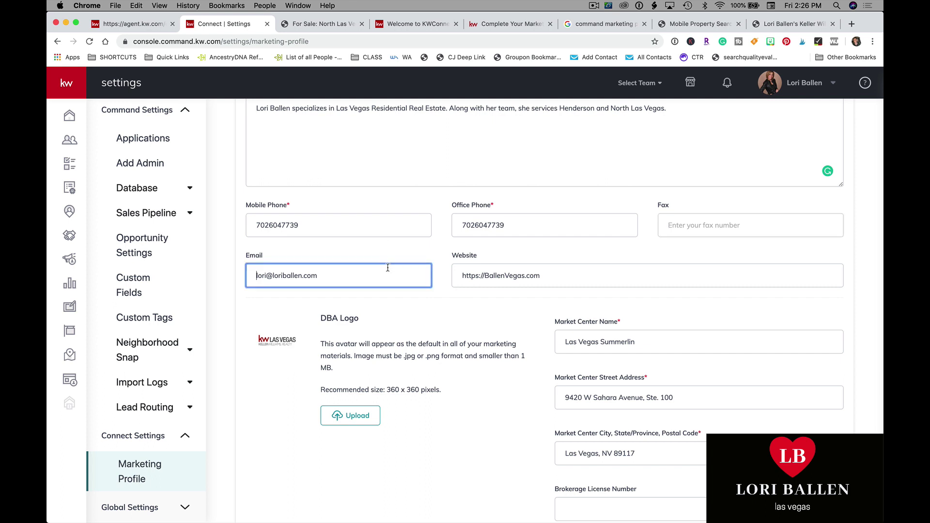
{"action": "left_click", "coordinate": [582, 275]}
{"action": "scroll", "coordinate": [582, 274], "scroll_direction": "down", "scroll_amount": 2}
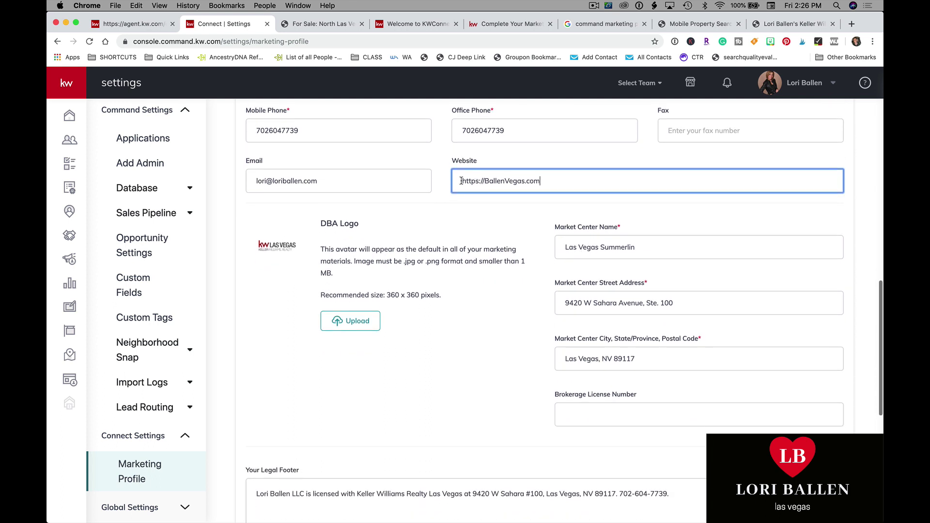
{"action": "triple_click", "coordinate": [653, 185]}
{"action": "left_click", "coordinate": [560, 186]}
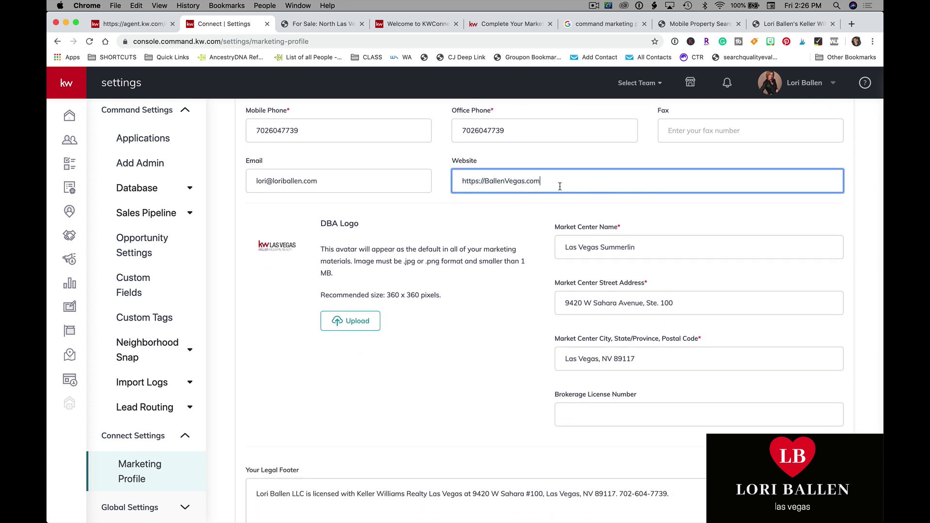
{"action": "left_click_drag", "start_coordinate": [494, 182], "coordinate": [407, 180]}
{"action": "scroll", "coordinate": [395, 194], "scroll_direction": "down", "scroll_amount": 3}
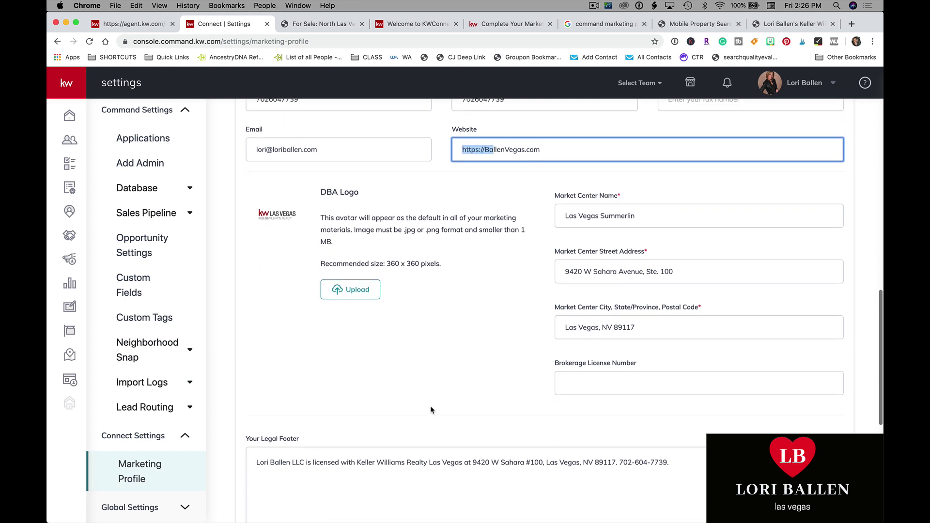
{"action": "left_click", "coordinate": [404, 198]}
{"action": "scroll", "coordinate": [405, 199], "scroll_direction": "up", "scroll_amount": 1}
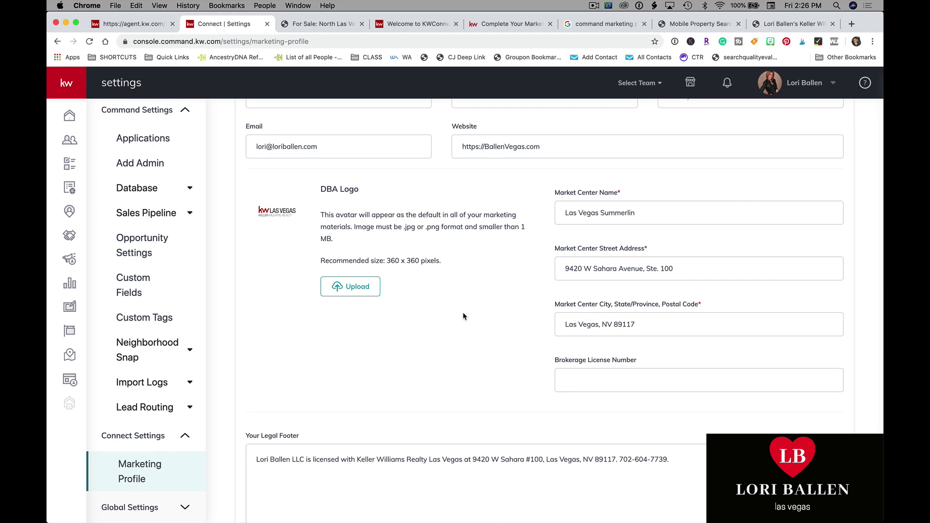
{"action": "scroll", "coordinate": [463, 312], "scroll_direction": "down", "scroll_amount": 12}
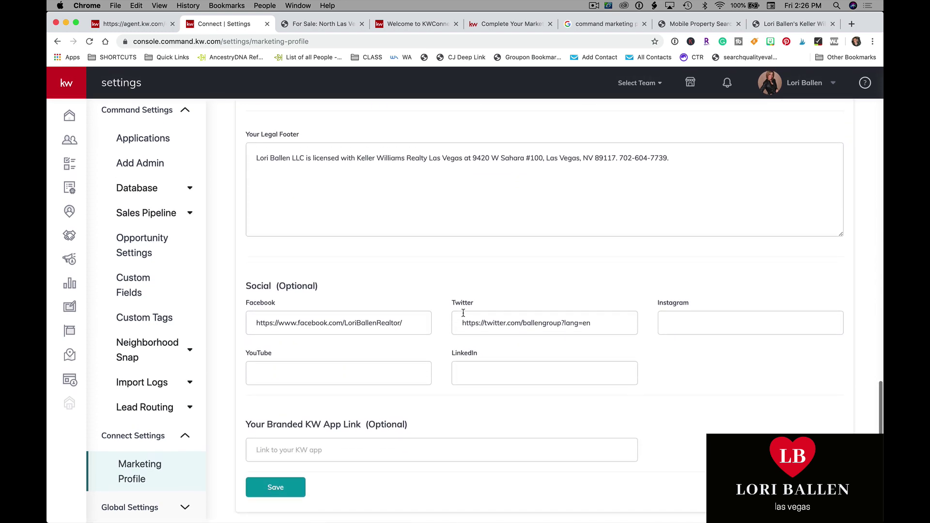
{"action": "scroll", "coordinate": [455, 313], "scroll_direction": "up", "scroll_amount": 15}
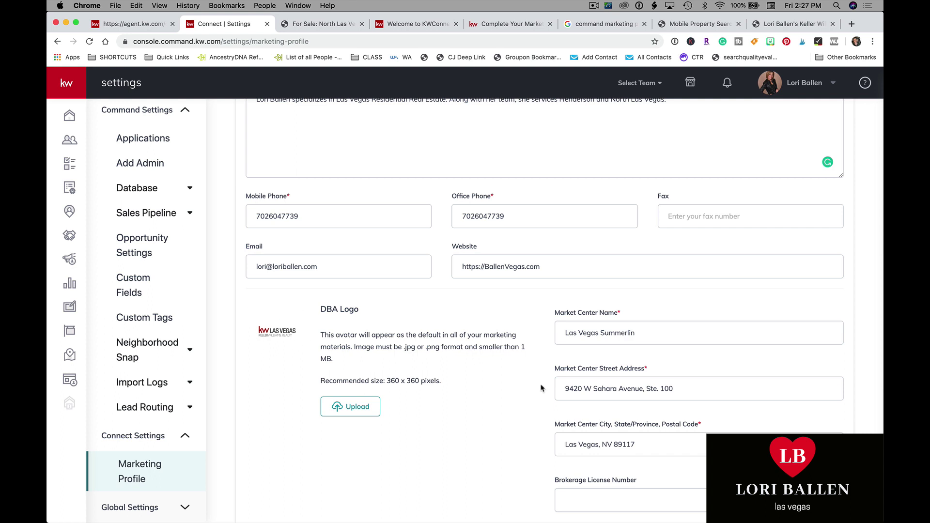
{"action": "scroll", "coordinate": [383, 329], "scroll_direction": "down", "scroll_amount": 3}
{"action": "scroll", "coordinate": [385, 328], "scroll_direction": "down", "scroll_amount": 3}
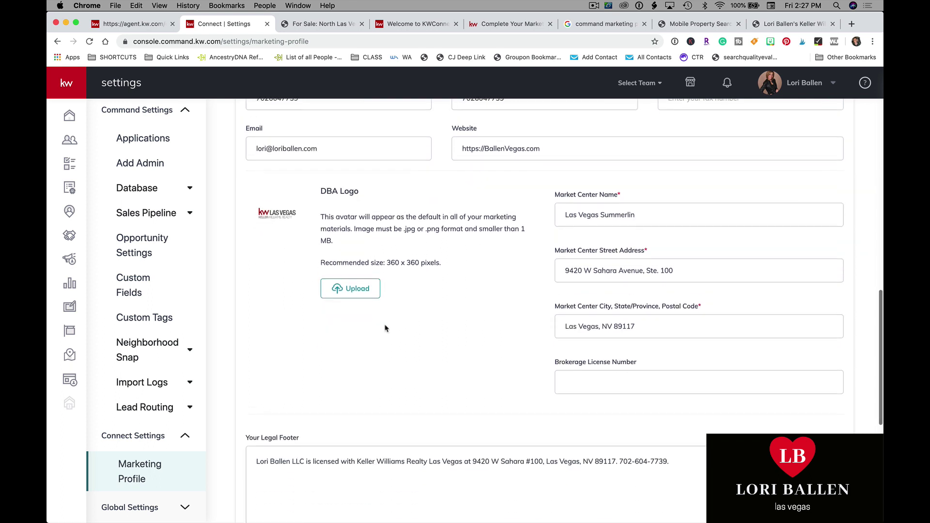
{"action": "left_click", "coordinate": [642, 213]}
{"action": "scroll", "coordinate": [642, 213], "scroll_direction": "down", "scroll_amount": 2}
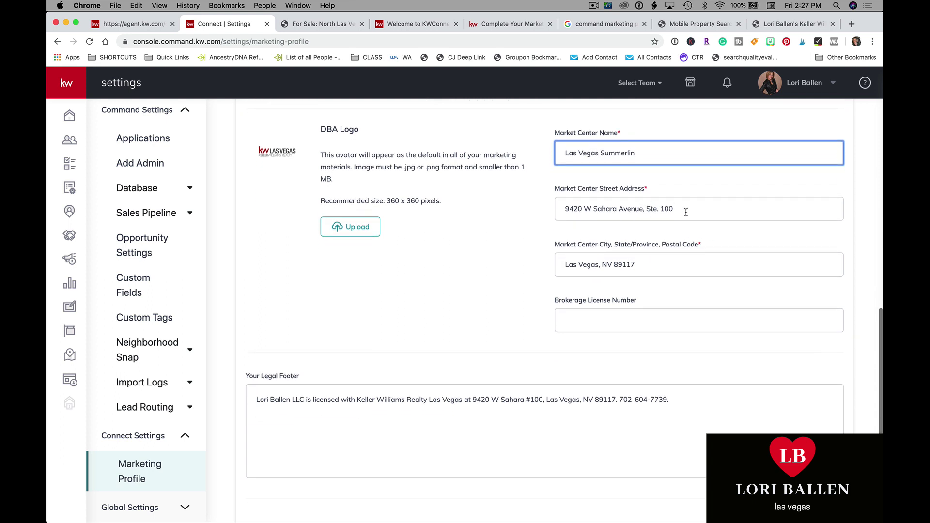
{"action": "left_click", "coordinate": [690, 208]}
{"action": "scroll", "coordinate": [690, 209], "scroll_direction": "down", "scroll_amount": 3}
{"action": "left_click", "coordinate": [658, 190]}
{"action": "left_click", "coordinate": [615, 241]}
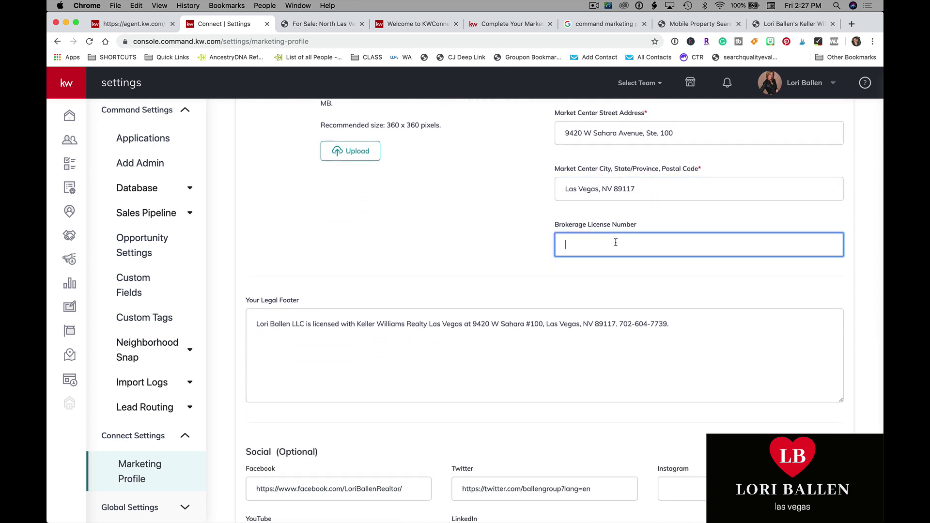
{"action": "scroll", "coordinate": [615, 241], "scroll_direction": "down", "scroll_amount": 5}
{"action": "left_click", "coordinate": [551, 223]}
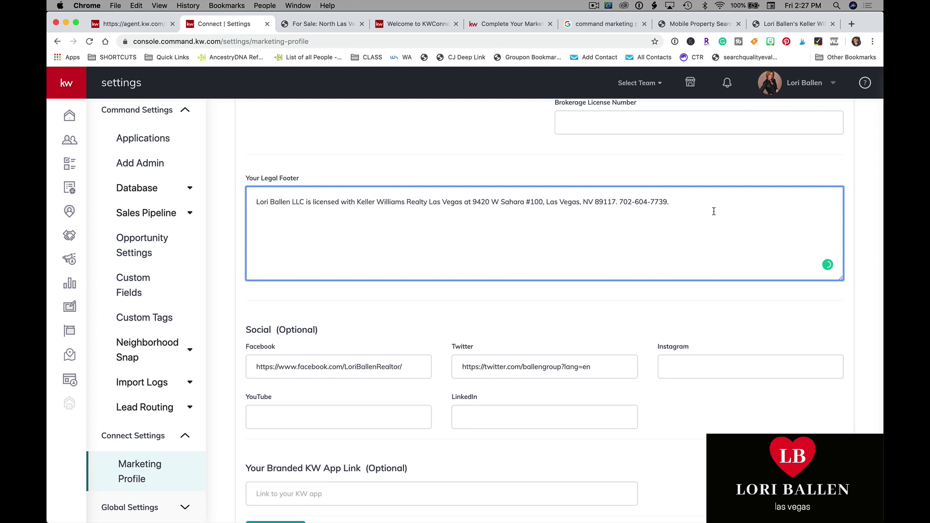
{"action": "scroll", "coordinate": [712, 210], "scroll_direction": "down", "scroll_amount": 1}
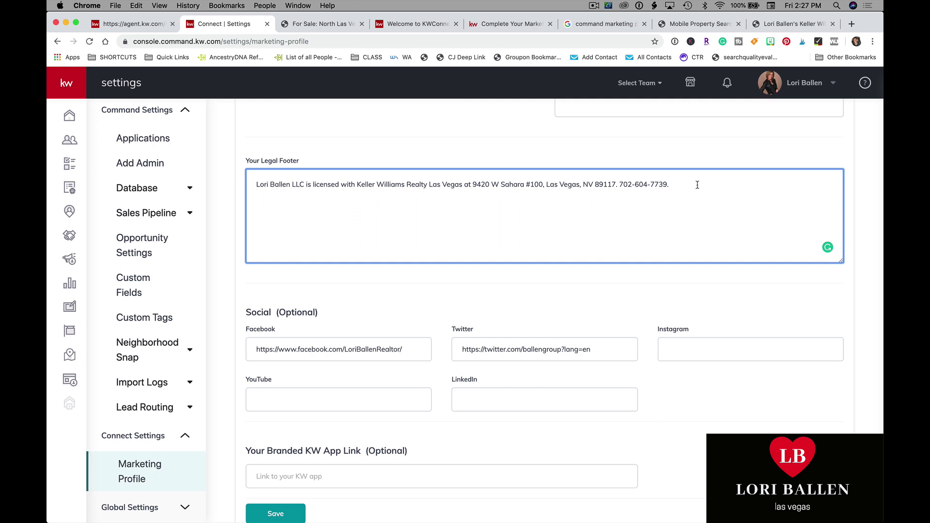
Step: Check the Facebook, Twitter, YouTube, LinkedIn and Instagram social link fields
{"action": "key", "text": "super+a"}
{"action": "scroll", "coordinate": [307, 177], "scroll_direction": "down", "scroll_amount": 1}
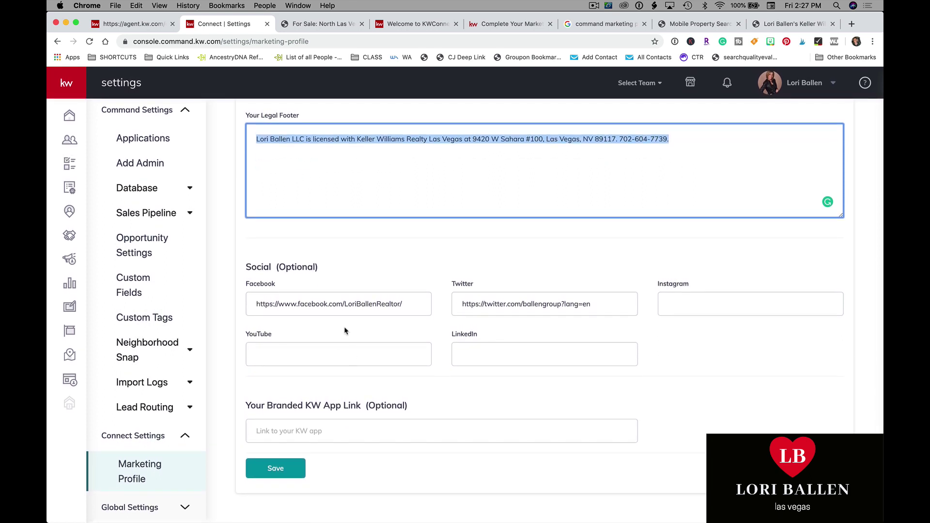
{"action": "left_click", "coordinate": [336, 306]}
{"action": "left_click", "coordinate": [499, 302]}
{"action": "left_click", "coordinate": [330, 359]}
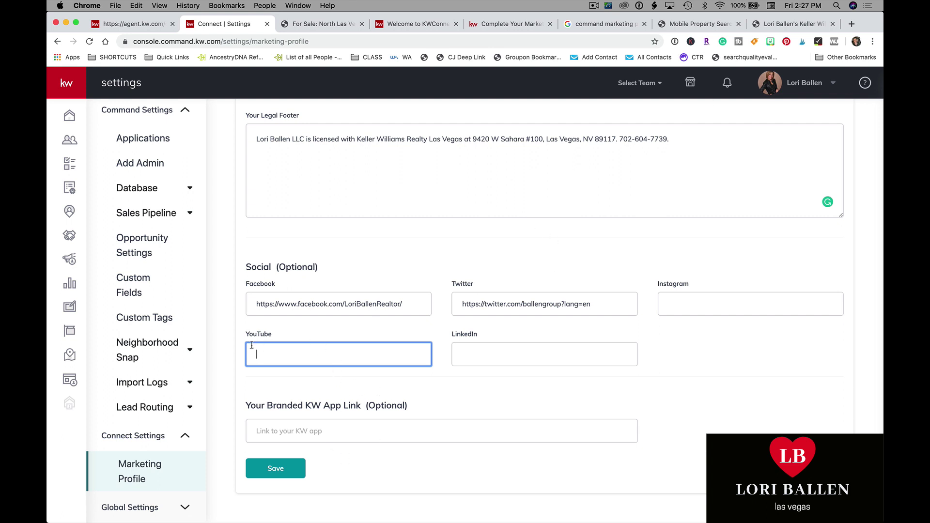
{"action": "left_click", "coordinate": [492, 351]}
{"action": "left_click", "coordinate": [727, 304]}
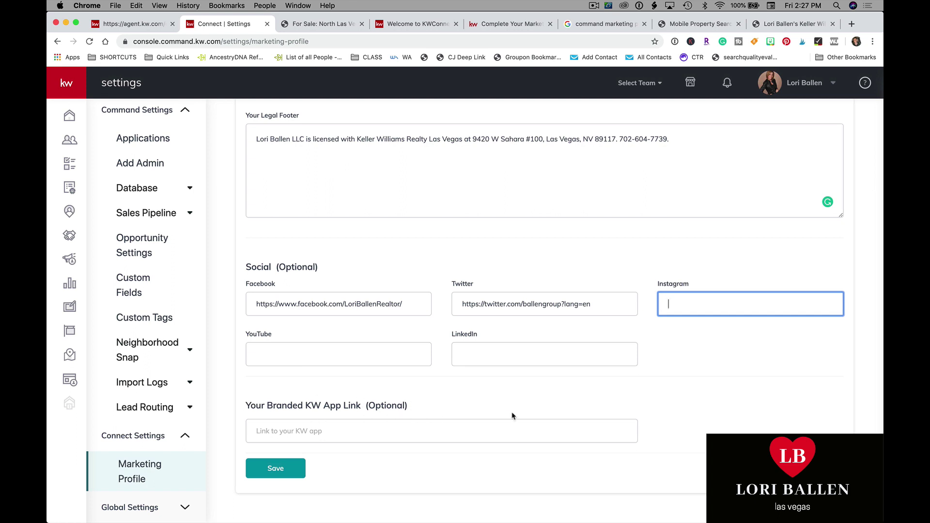
{"action": "left_click", "coordinate": [400, 423]}
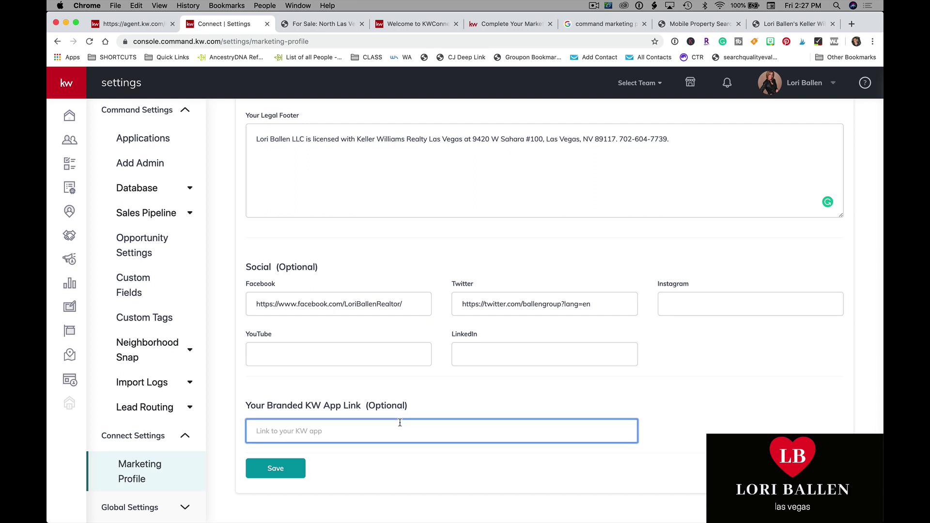
{"action": "type", "text": "http://app.kw.com/KW2FVZ021"}
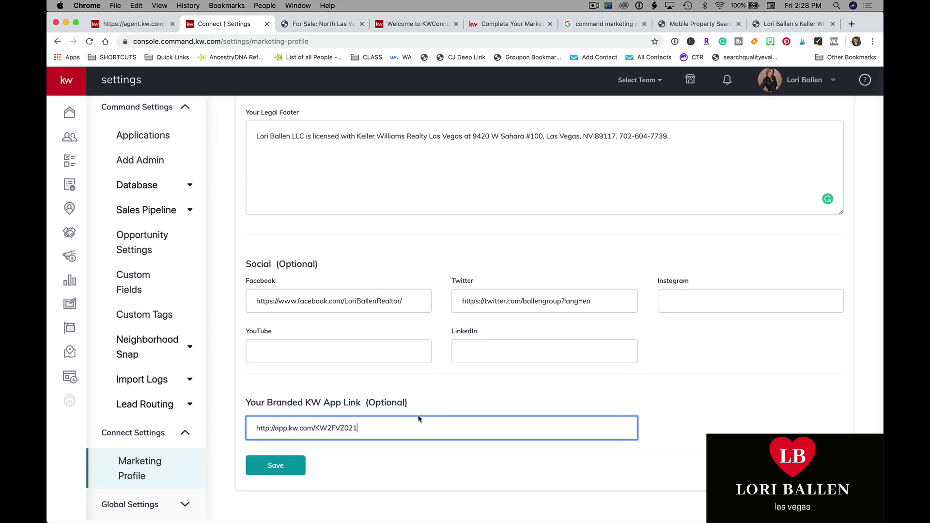
{"action": "left_click", "coordinate": [275, 468]}
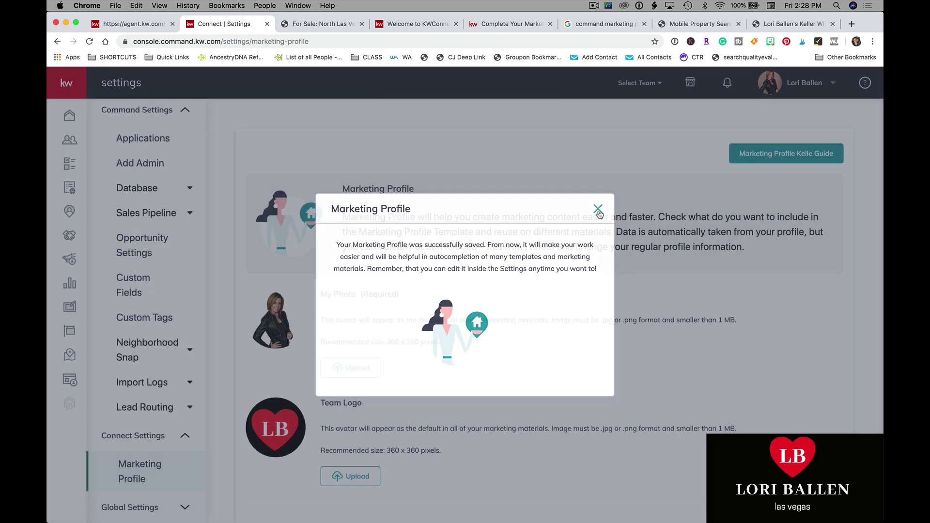
{"action": "left_click", "coordinate": [597, 209]}
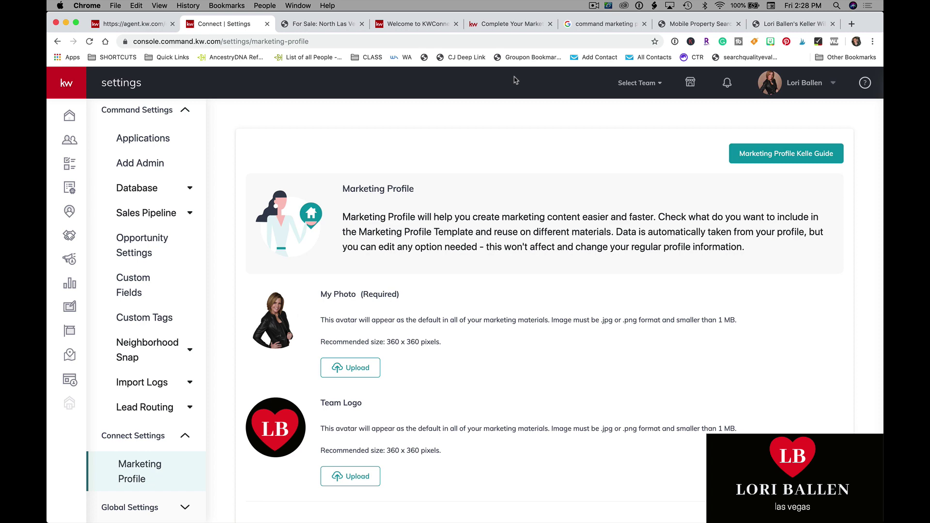
Step: Go back to the Marketing Profile tab and load the mykw site
{"action": "left_click", "coordinate": [511, 23]}
{"action": "left_click", "coordinate": [417, 24]}
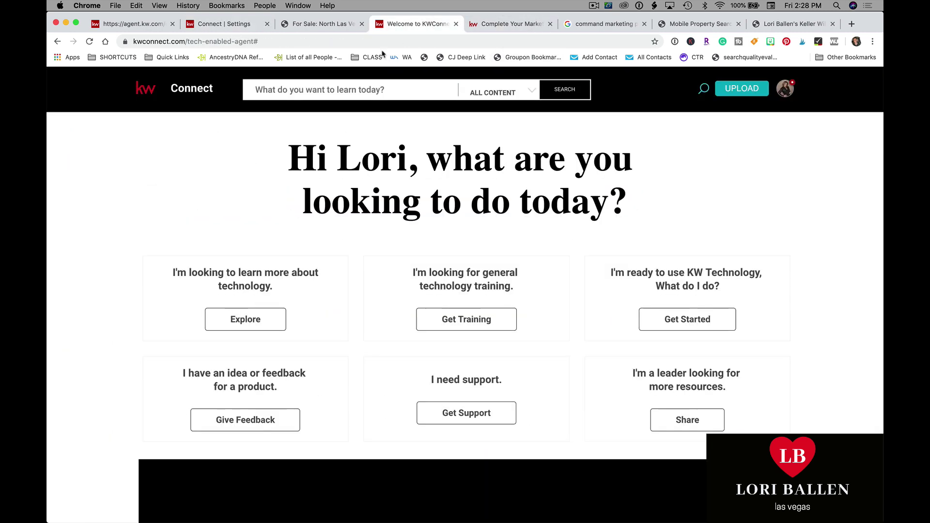
{"action": "left_click", "coordinate": [231, 24]}
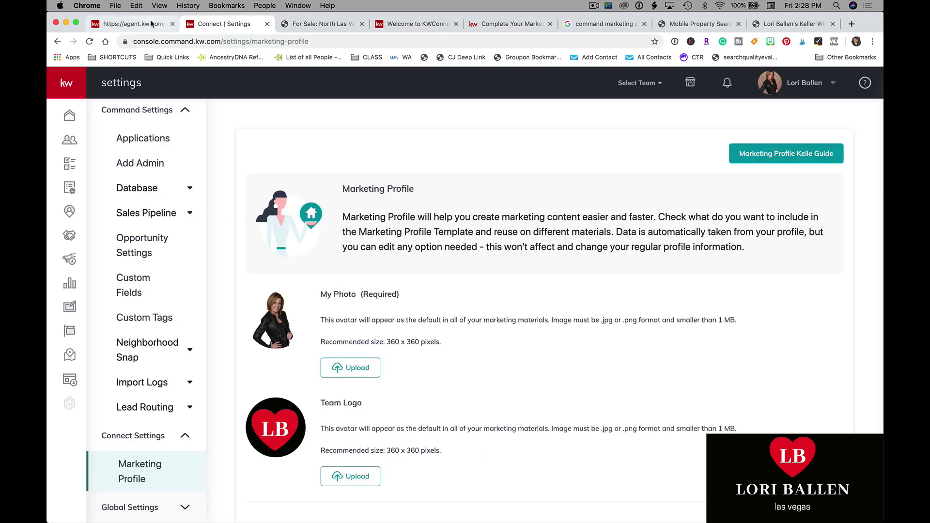
{"action": "left_click", "coordinate": [151, 23]}
{"action": "left_click", "coordinate": [232, 23]}
{"action": "left_click", "coordinate": [254, 42]}
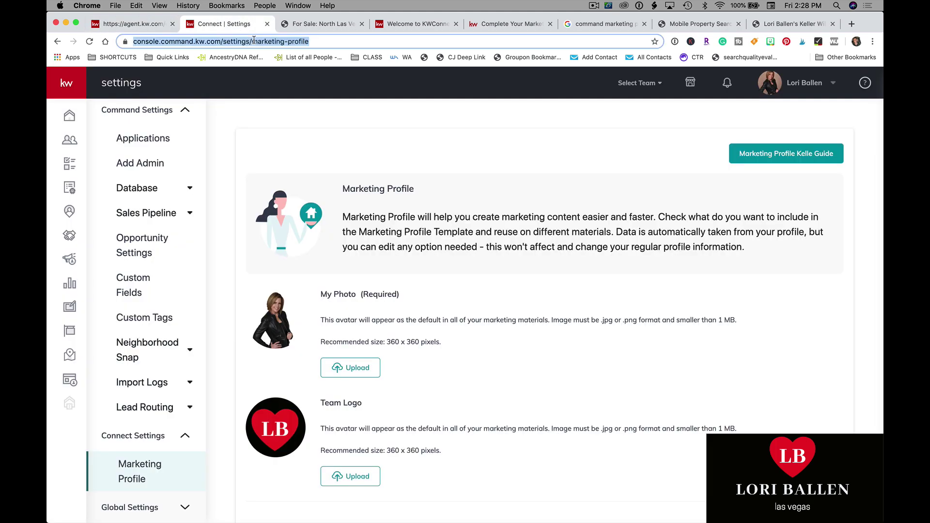
{"action": "type", "text": "myke"}
{"action": "key", "text": "Return"}
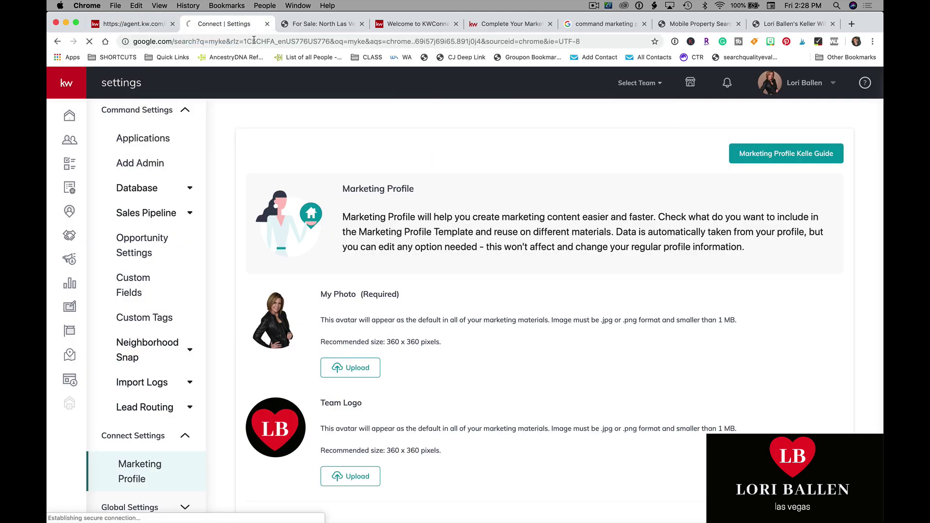
{"action": "left_click", "coordinate": [252, 41]}
{"action": "type", "text": "mykw"}
{"action": "key", "text": "Return"}
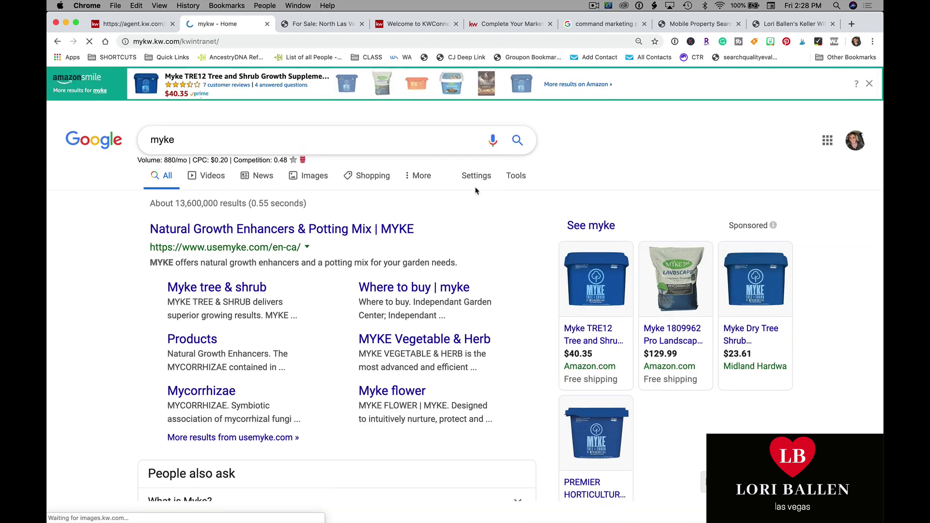
Step: Open the KW Mobile App Resources page and view its FAQ/Resources section
{"action": "left_click", "coordinate": [511, 74]}
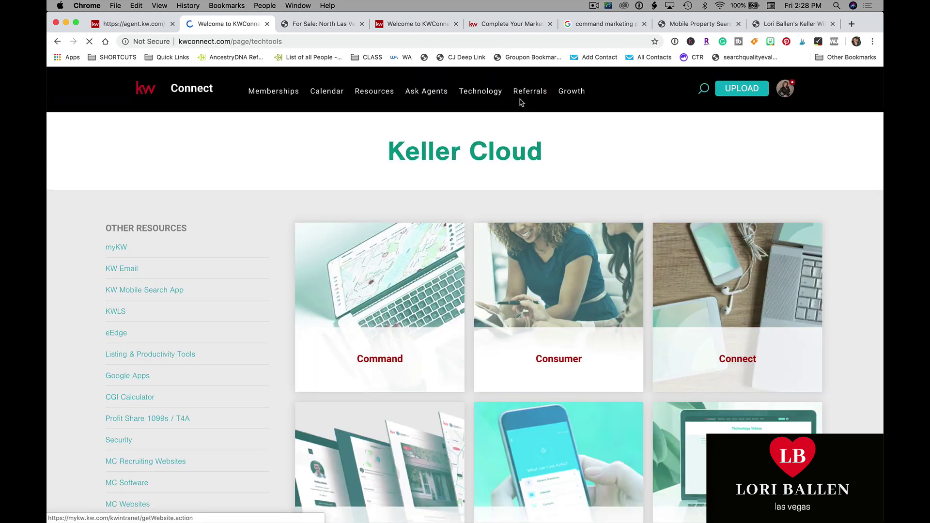
{"action": "mouse_move", "coordinate": [472, 92]}
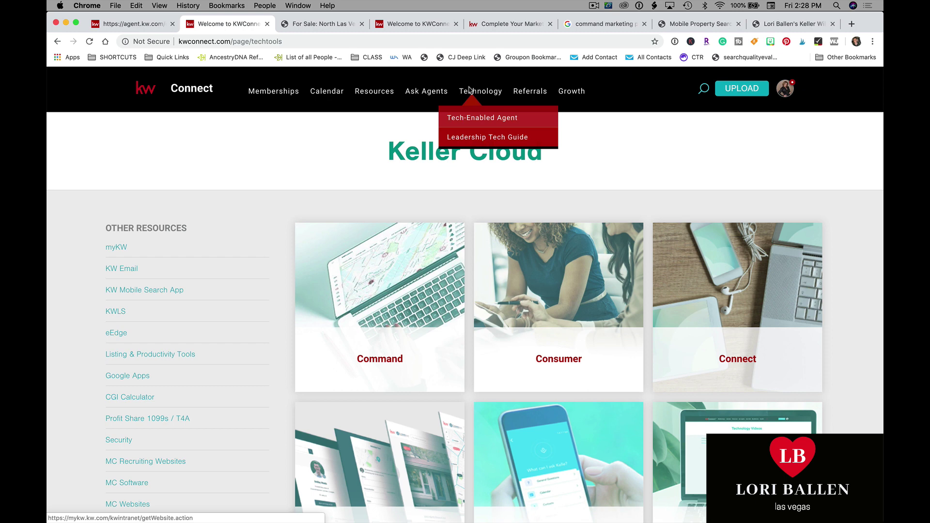
{"action": "left_click", "coordinate": [476, 125]}
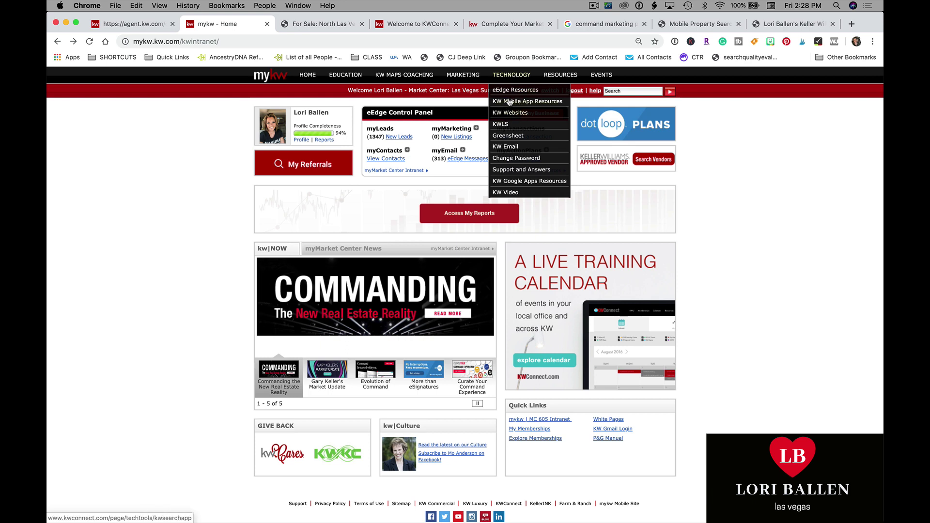
{"action": "left_click", "coordinate": [517, 103]}
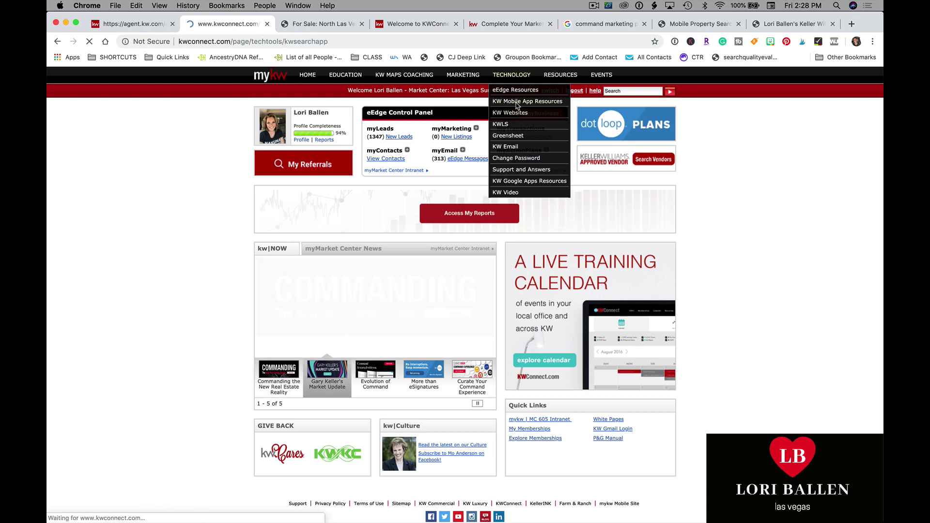
{"action": "scroll", "coordinate": [297, 288], "scroll_direction": "down", "scroll_amount": 20}
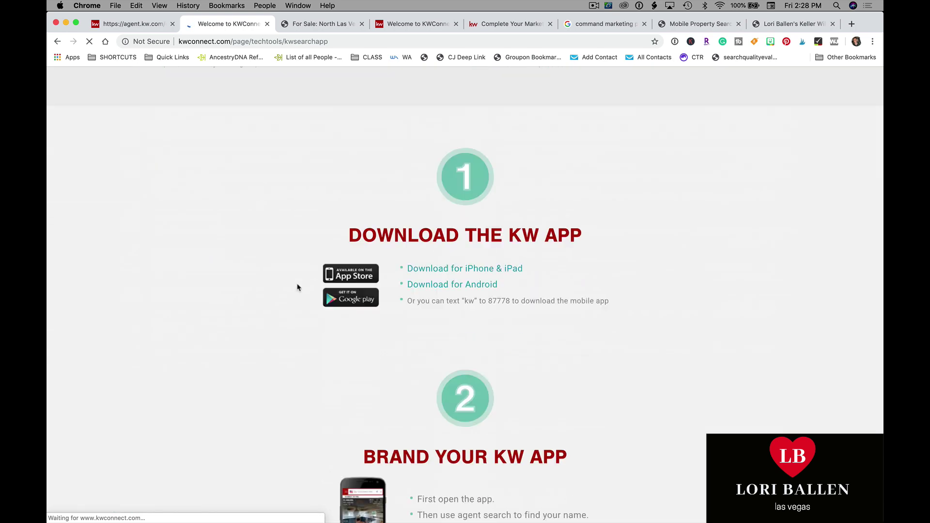
{"action": "scroll", "coordinate": [297, 288], "scroll_direction": "up", "scroll_amount": 5}
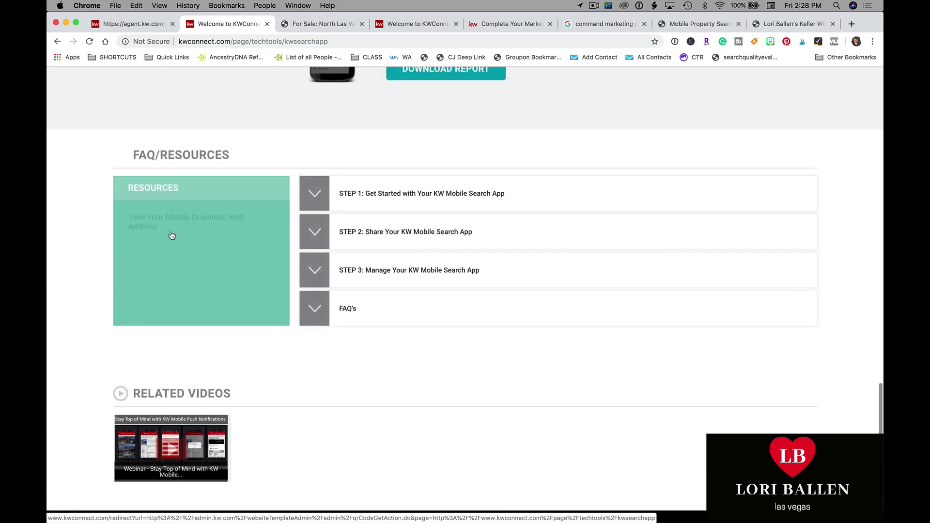
Step: View the mobile download web address page, then return to the Command Template Library
{"action": "left_click", "coordinate": [219, 227]}
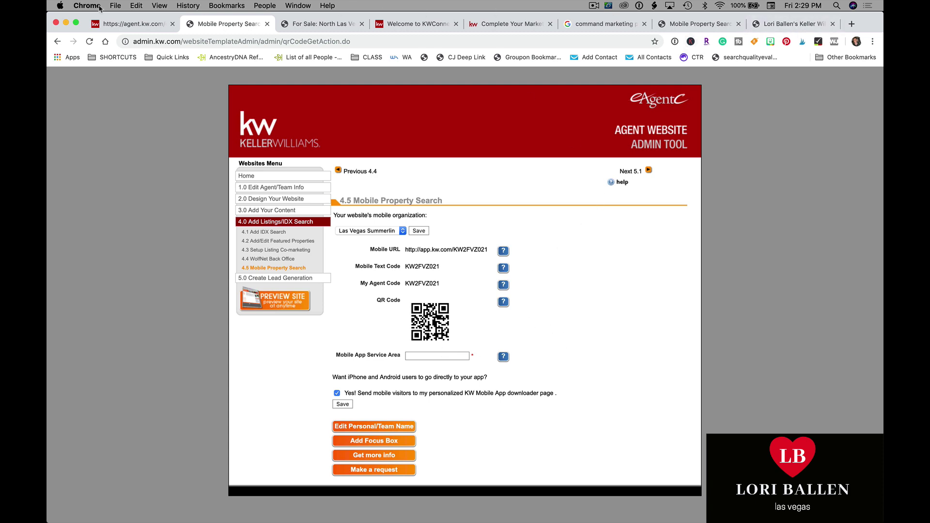
{"action": "left_click", "coordinate": [111, 28]}
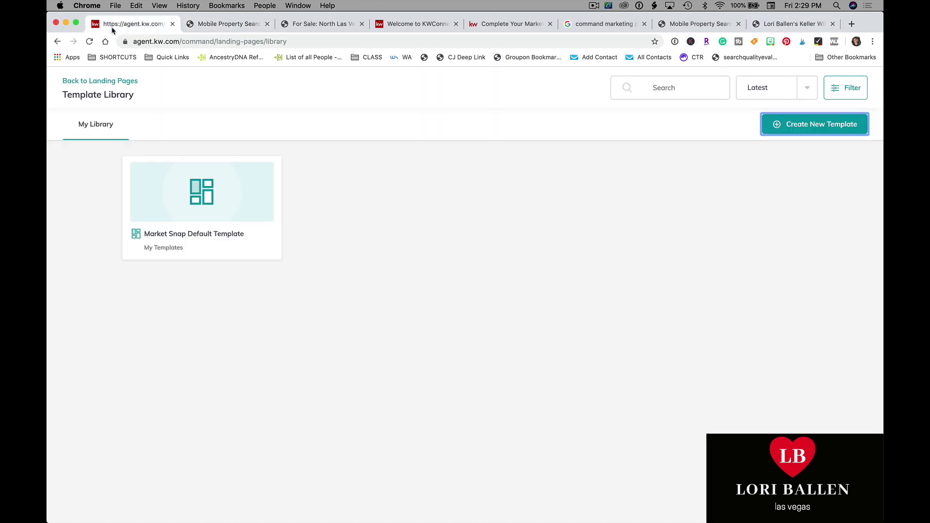
Step: Review the help article, KWConnect, admin tool and app download tabs, ending on 'command marketing profile' results
{"action": "left_click", "coordinate": [233, 29]}
{"action": "left_click", "coordinate": [522, 25]}
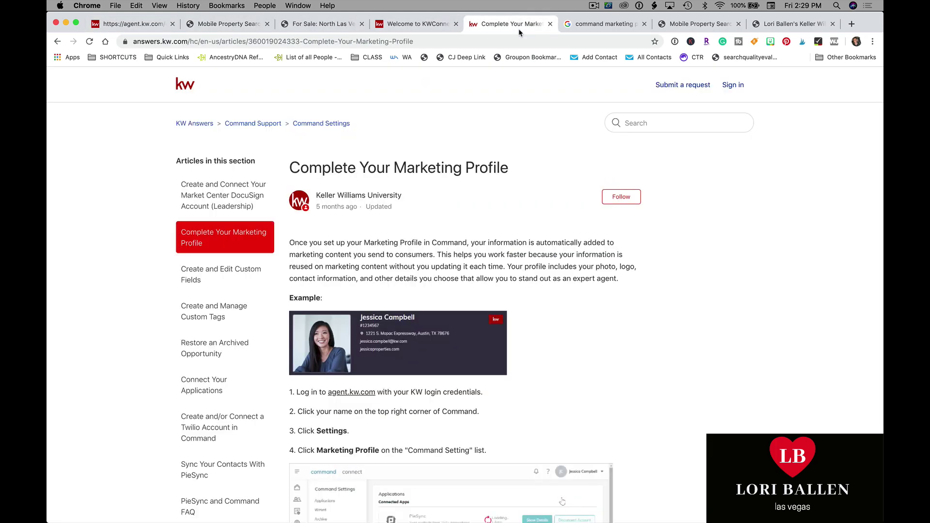
{"action": "left_click", "coordinate": [413, 27]}
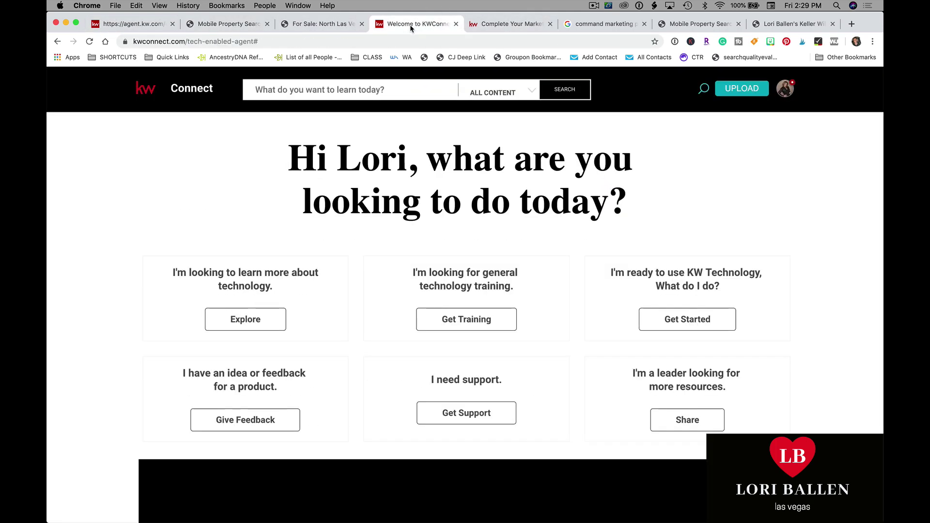
{"action": "left_click", "coordinate": [678, 24]}
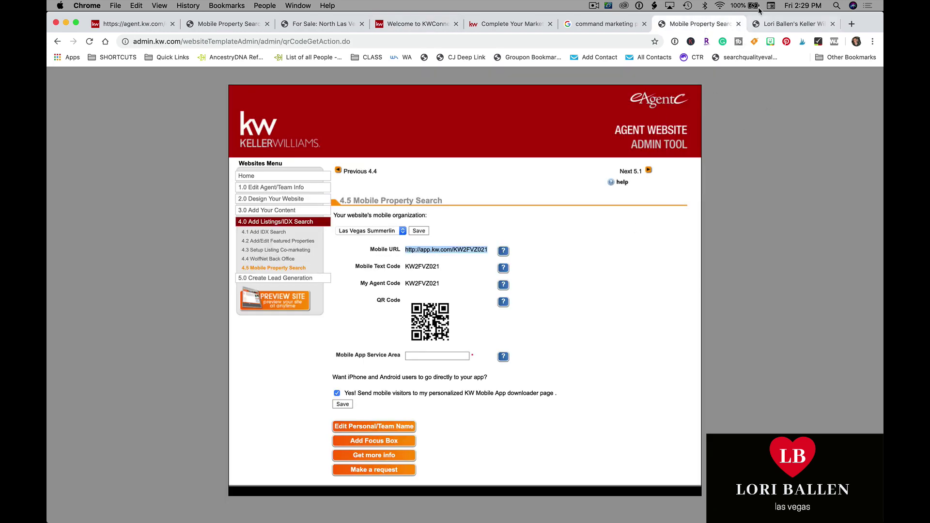
{"action": "left_click", "coordinate": [800, 28]}
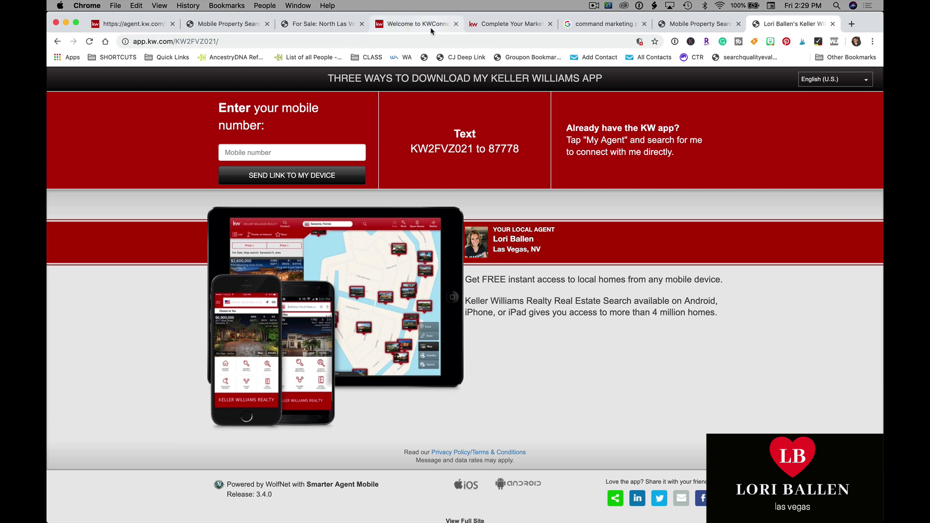
{"action": "left_click", "coordinate": [518, 29]}
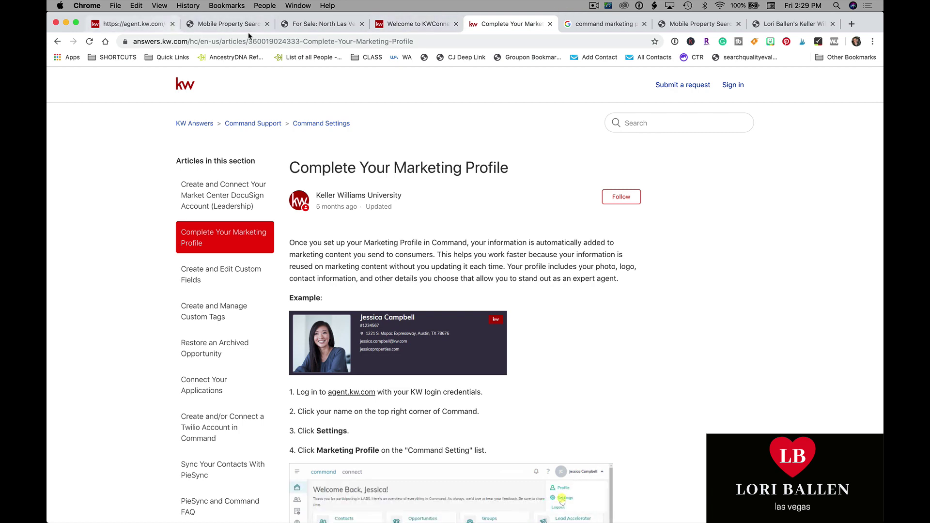
{"action": "left_click", "coordinate": [589, 29]}
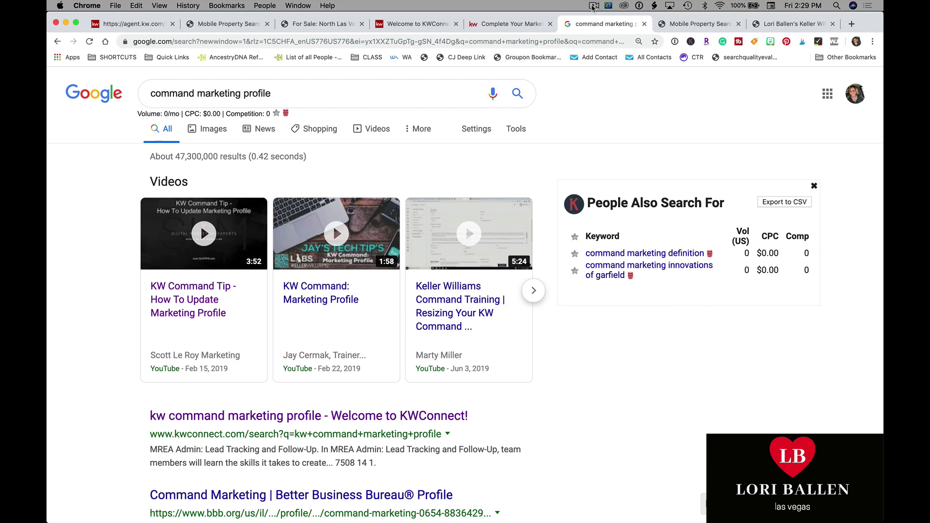
{"action": "left_click", "coordinate": [594, 7]}
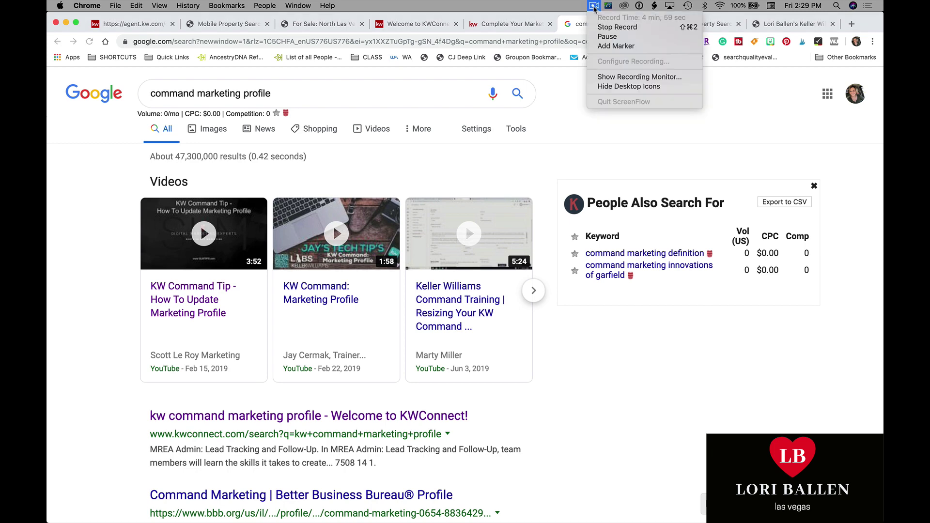